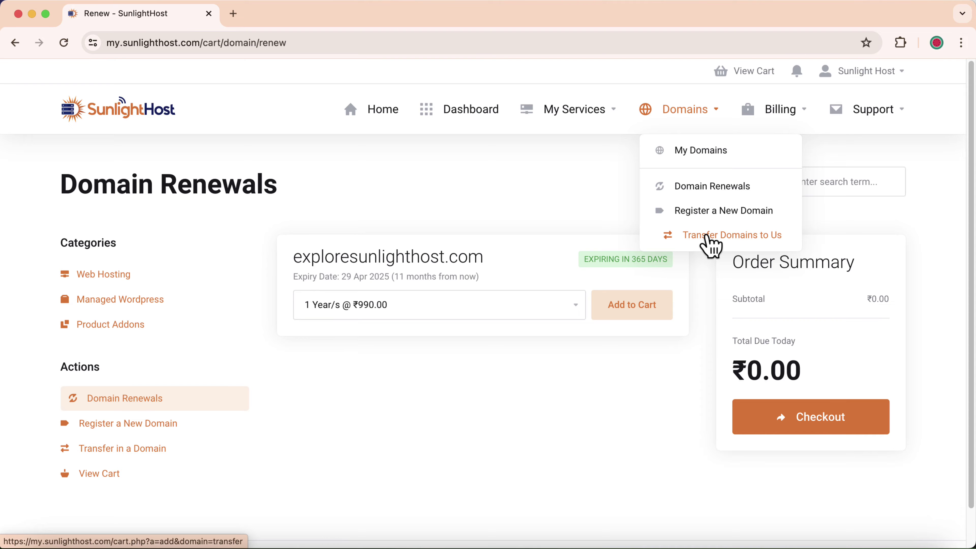
Step: Open the list of the account's invoices from the billing section
click(780, 120)
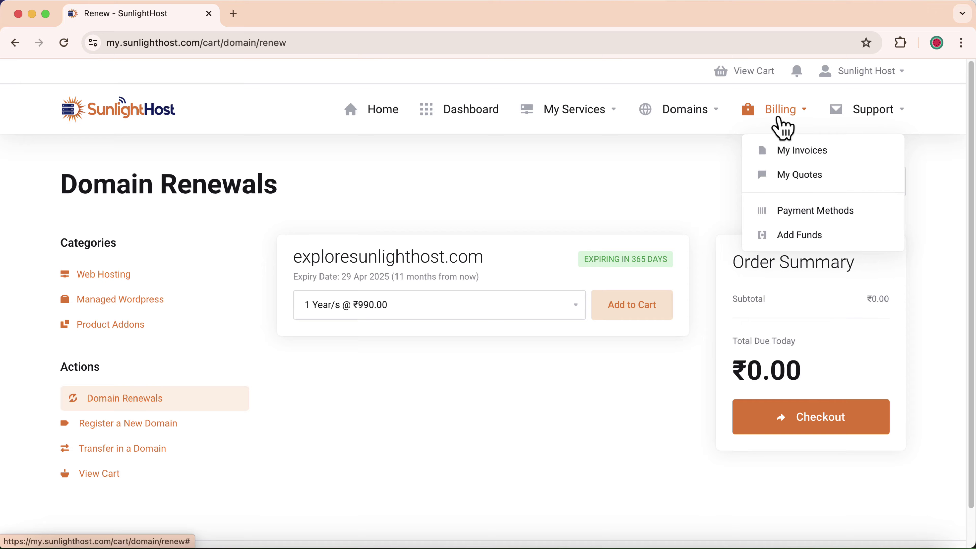
click(799, 152)
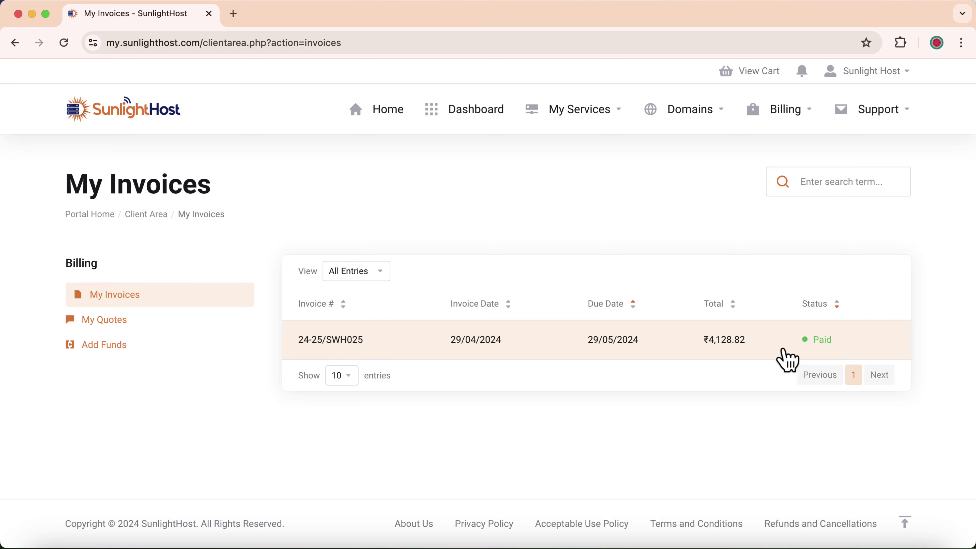
mouse_move(786, 109)
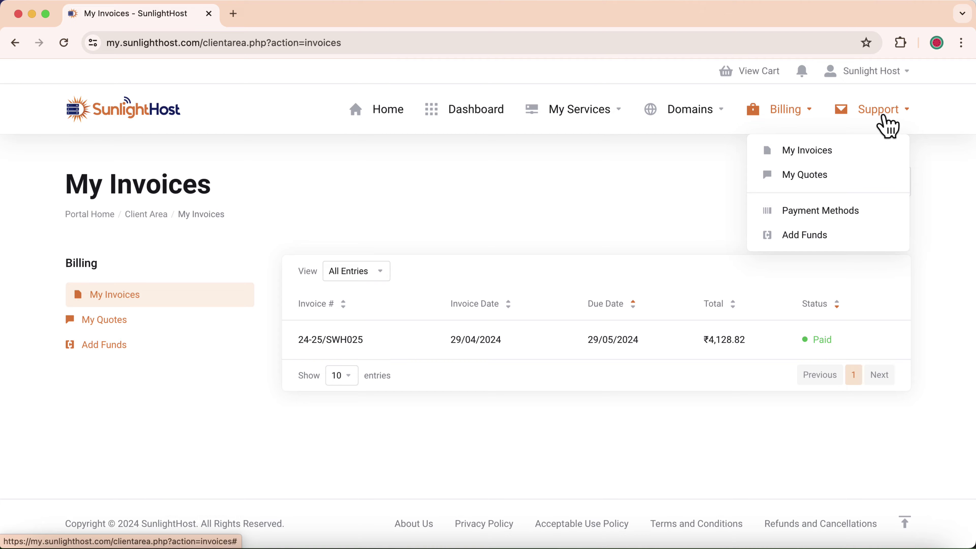
Step: Open a new support ticket form for the Technical Support department and look through its fields down to the attachments
mouse_move(884, 124)
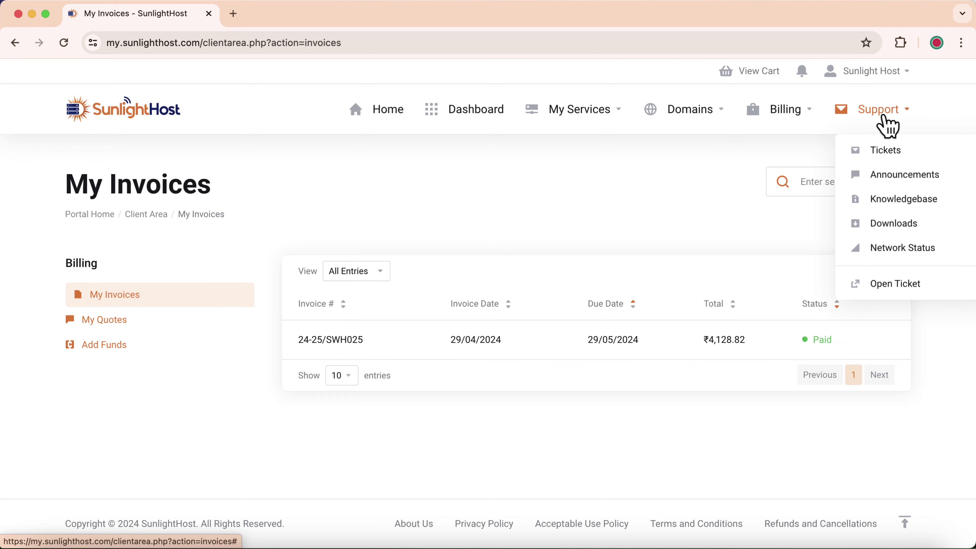
click(885, 151)
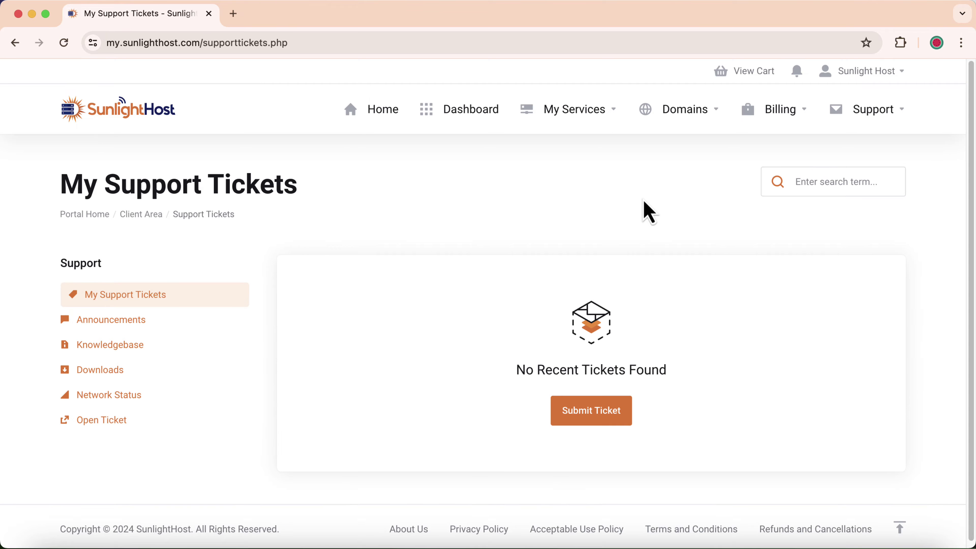
click(586, 416)
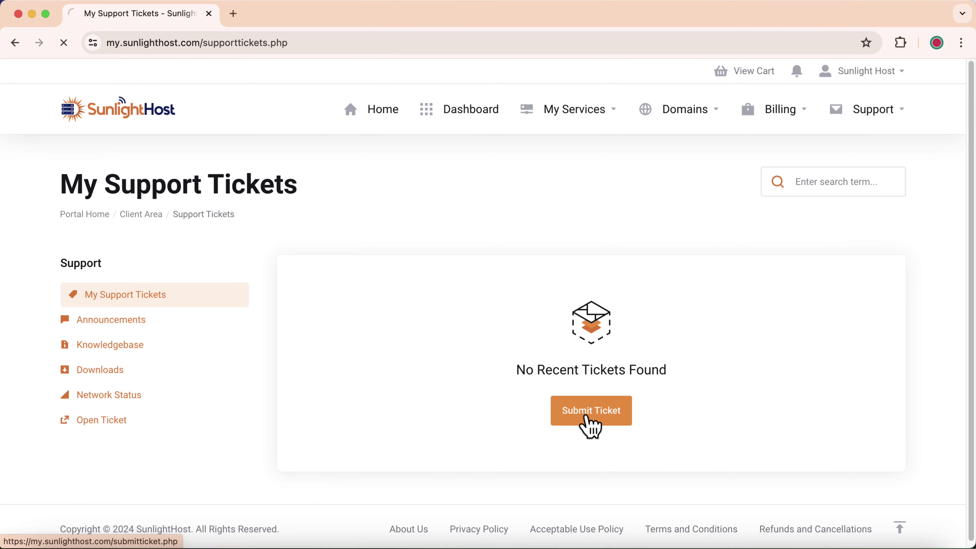
scroll(259, 305, down, 3)
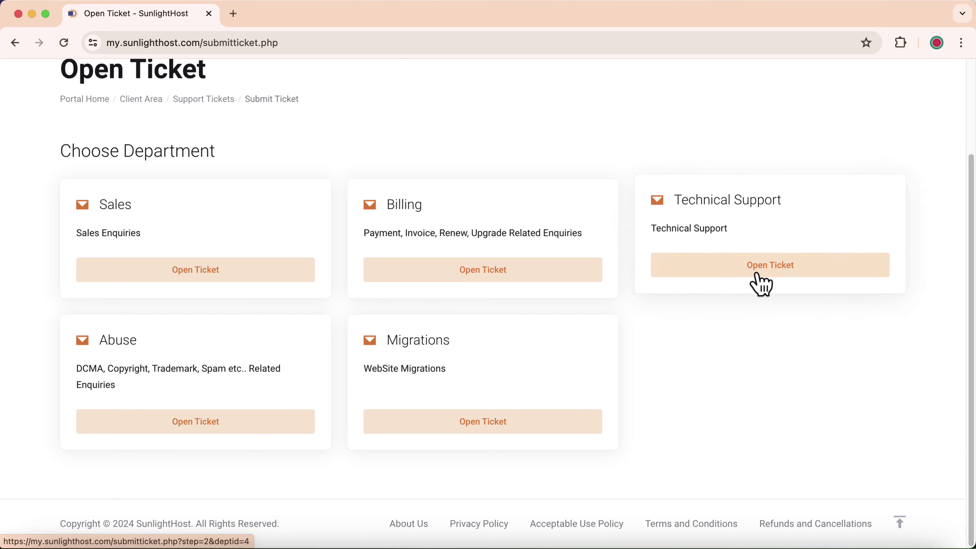
click(767, 270)
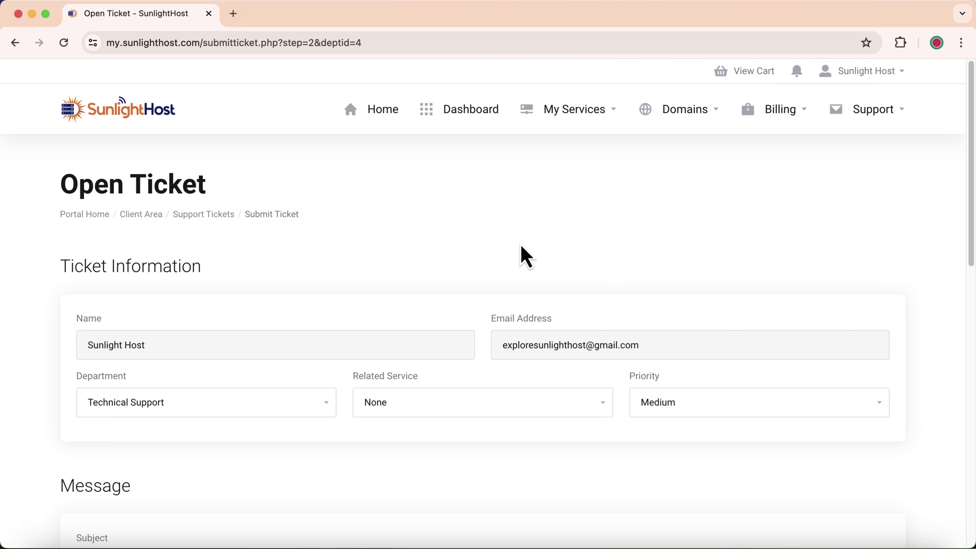
scroll(523, 254, down, 7)
scroll(226, 283, down, 12)
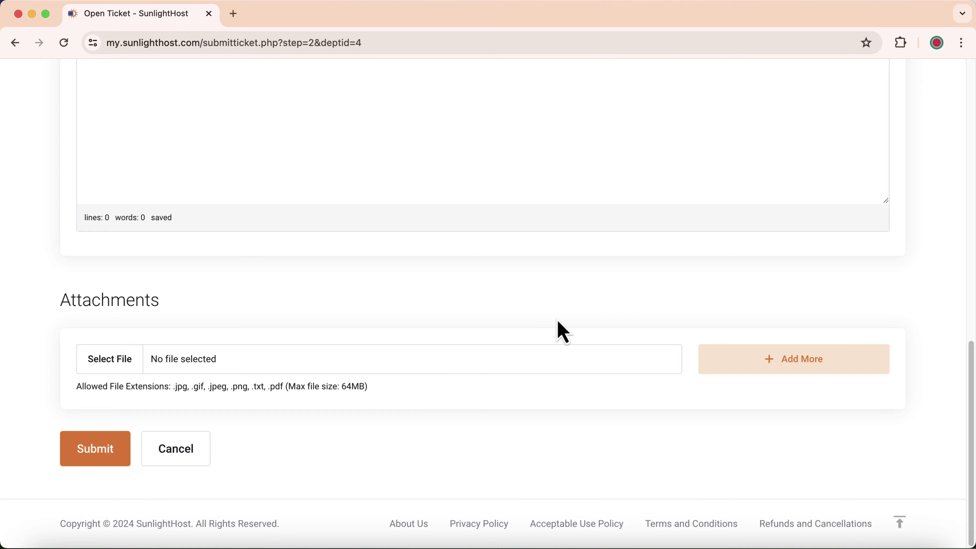
scroll(557, 327, up, 5)
scroll(563, 332, up, 10)
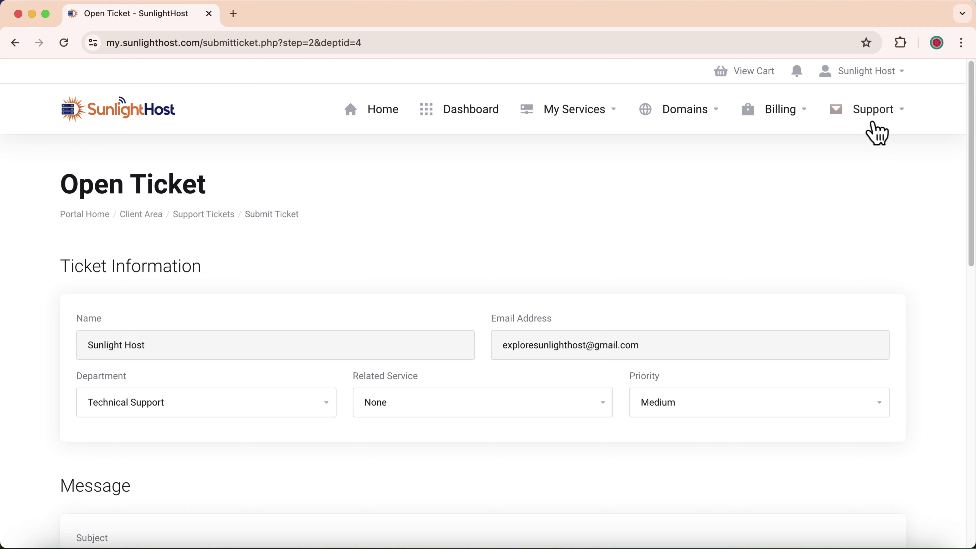
Step: Open the "Introducing Timeline Backups" post from the support announcements
click(873, 115)
click(894, 178)
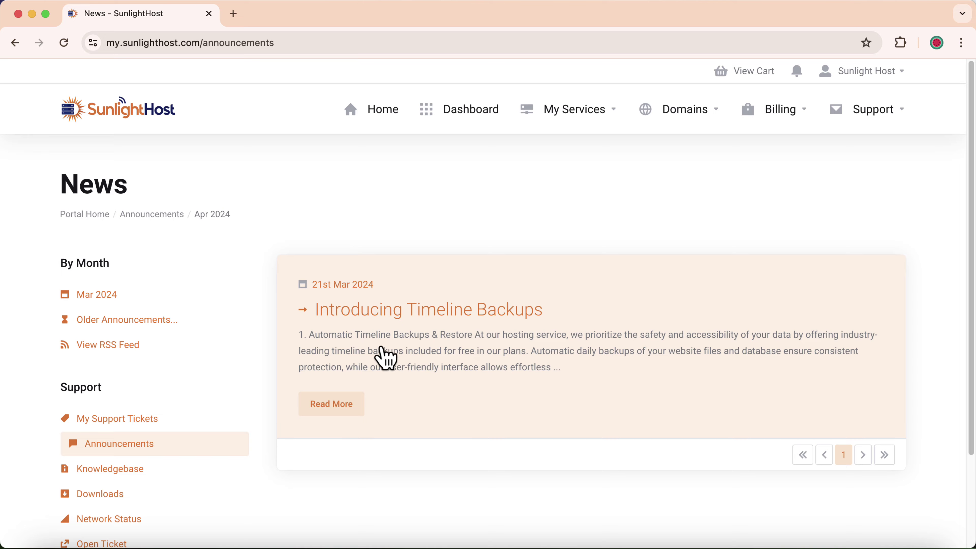
click(446, 341)
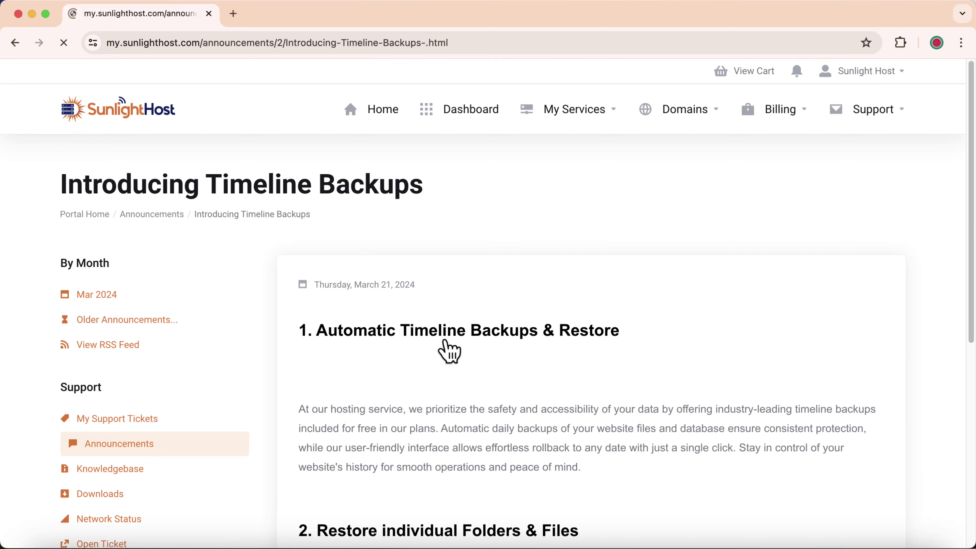
Step: Open the support knowledgebase and look through its list of categories
click(872, 111)
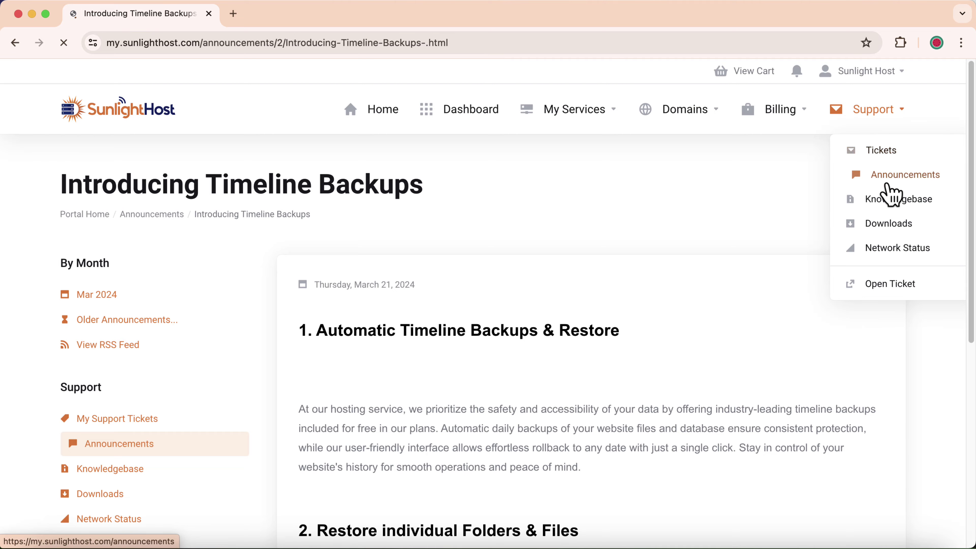
click(892, 200)
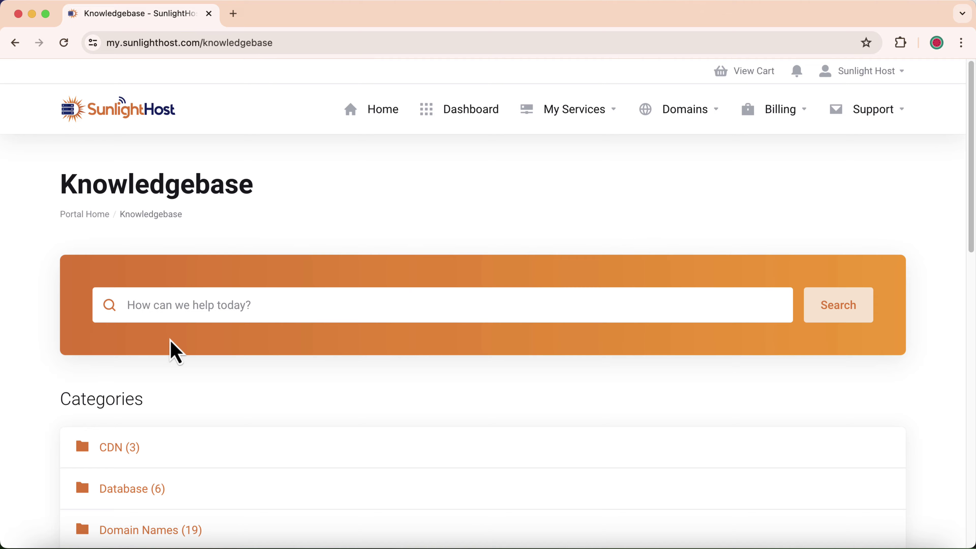
scroll(115, 354, down, 6)
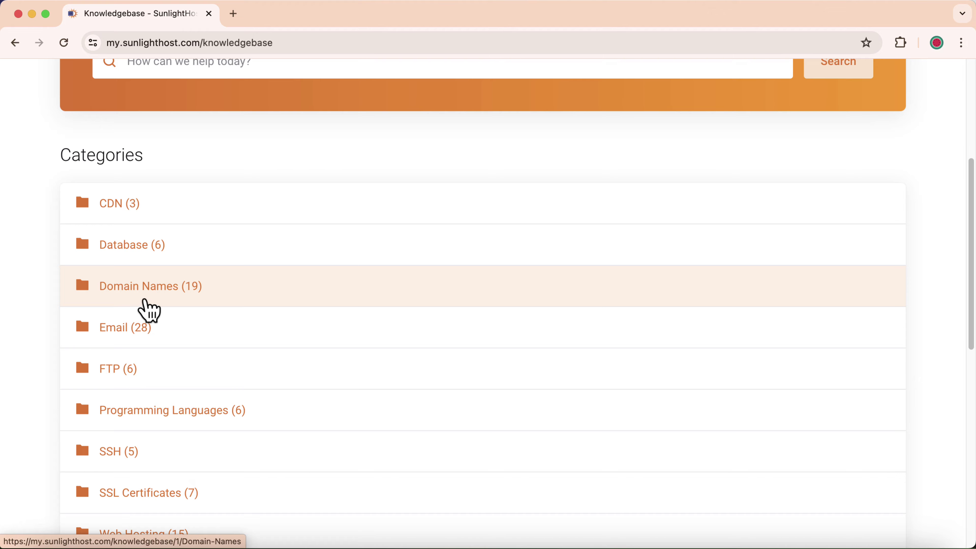
scroll(146, 312, down, 3)
scroll(779, 359, up, 9)
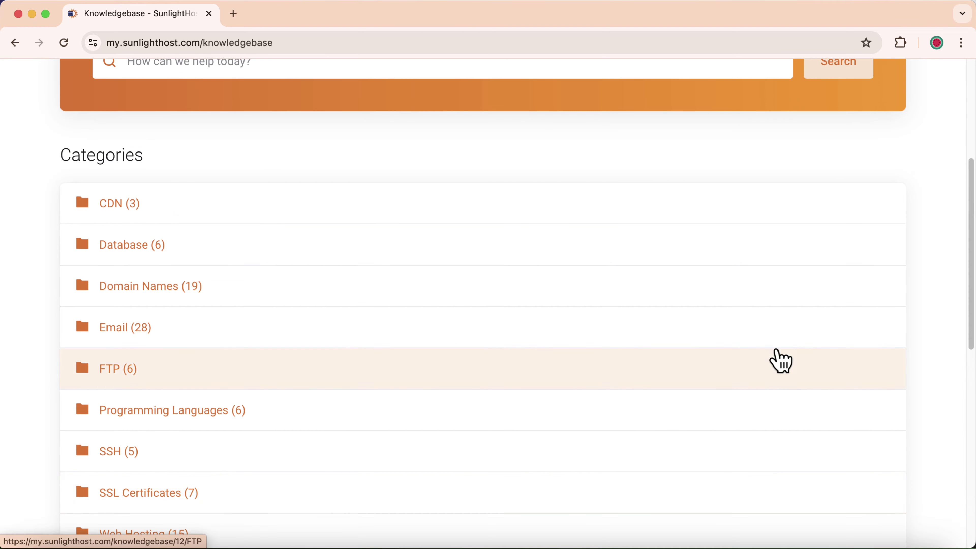
Step: Check the network status page for incidents and planned maintenance, and return to the knowledgebase
click(876, 117)
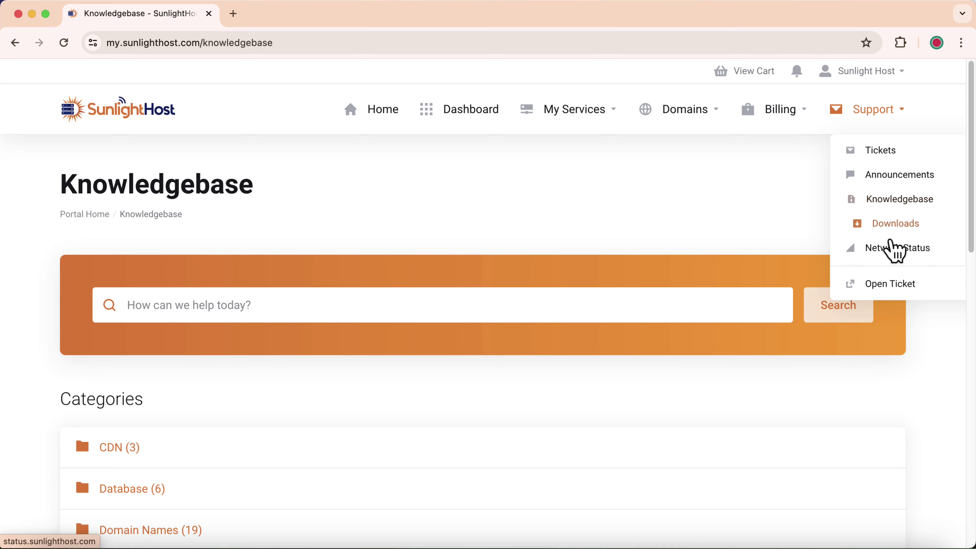
click(898, 256)
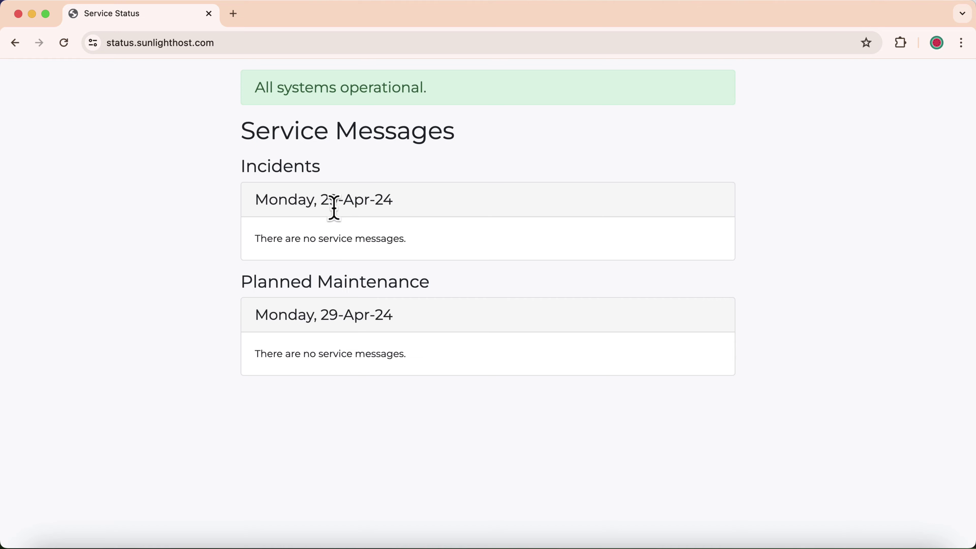
click(15, 43)
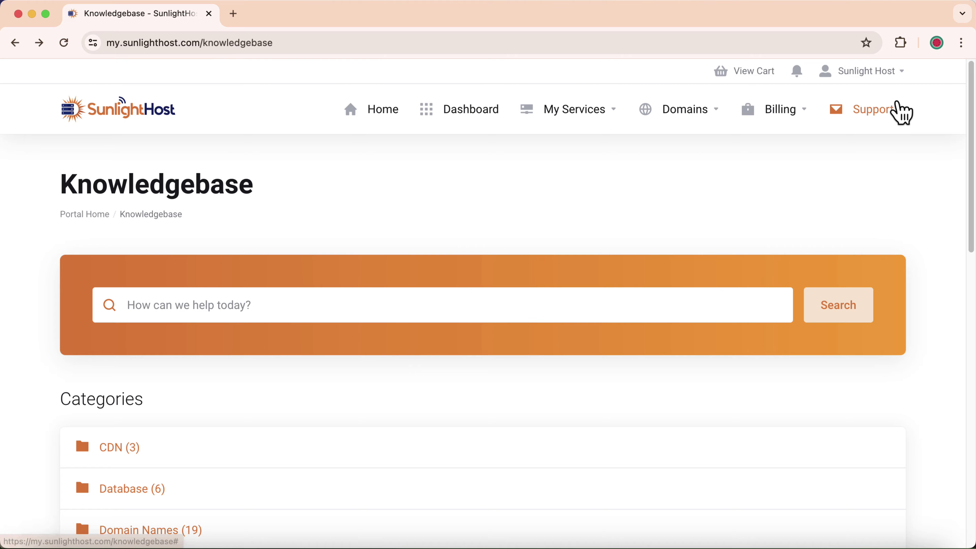
click(898, 112)
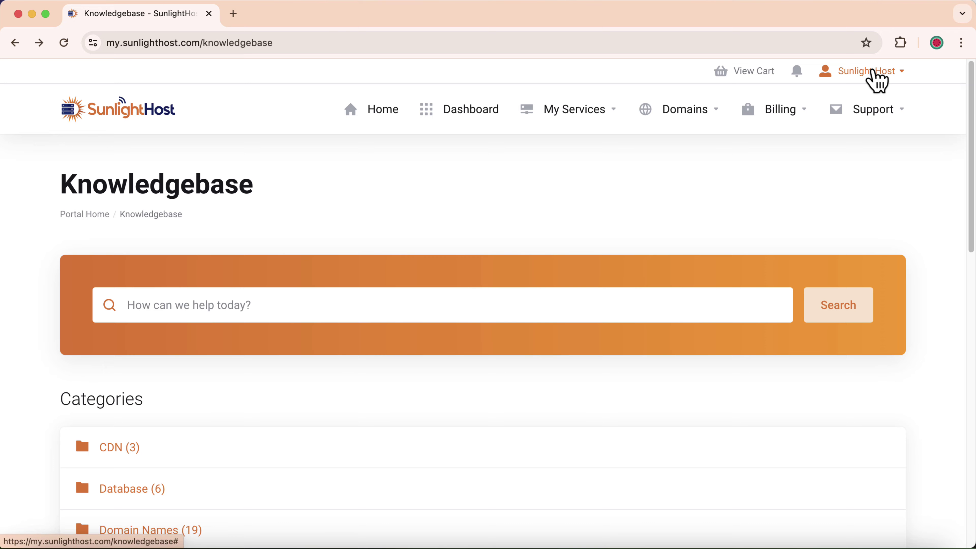
Step: Open the account details page and review the personal information and billing address sections
click(873, 72)
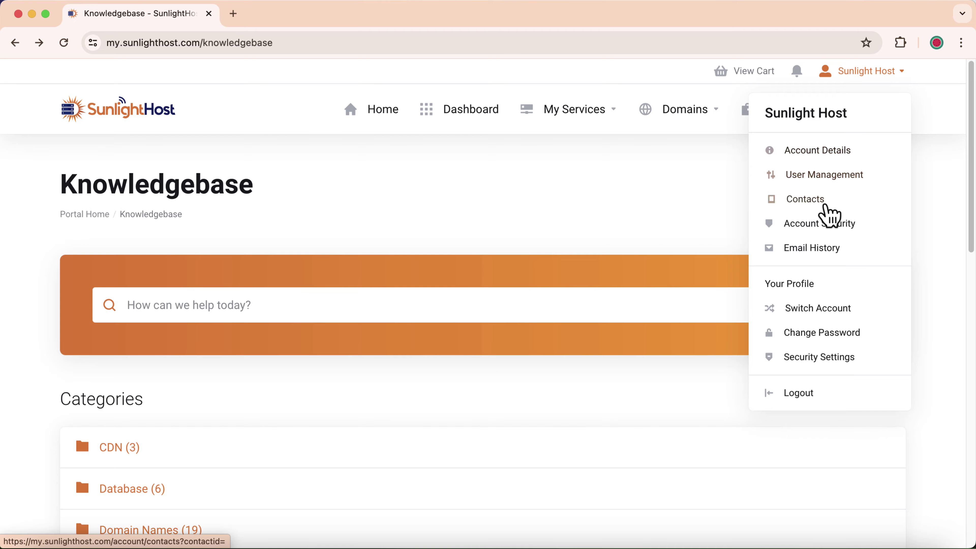
click(819, 154)
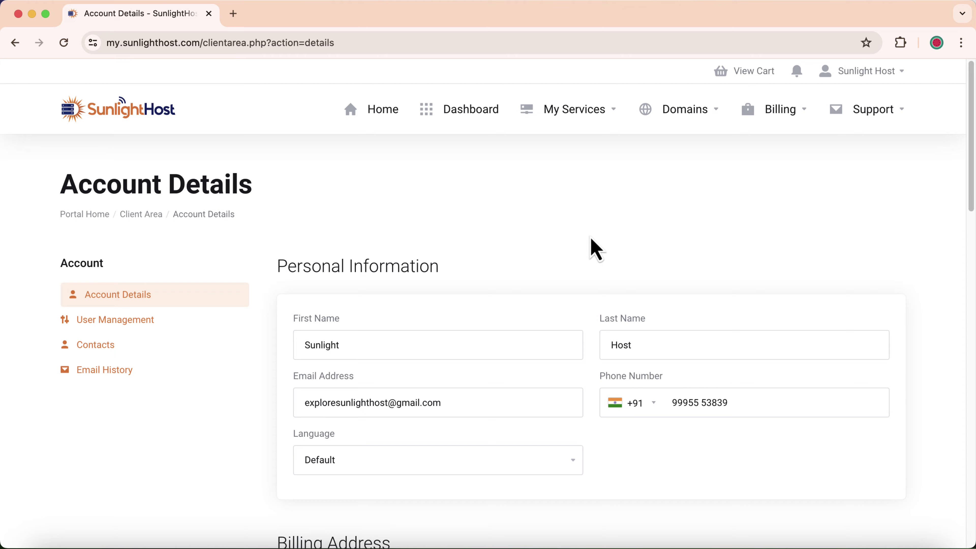
scroll(590, 240, down, 10)
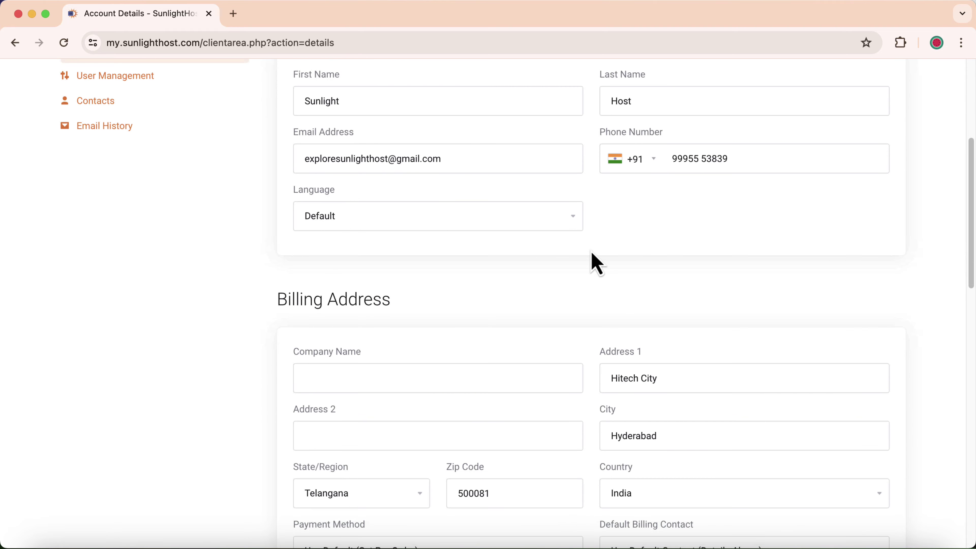
scroll(591, 255, up, 10)
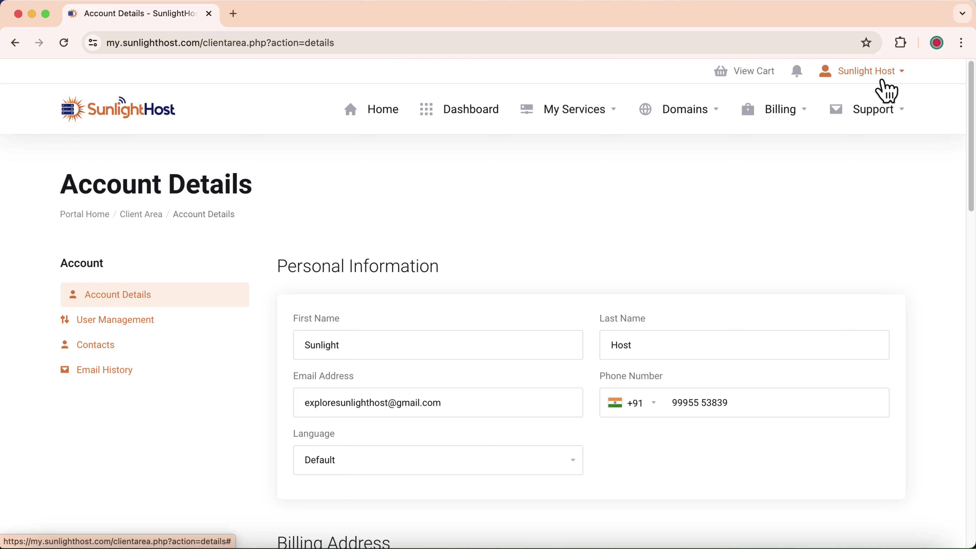
Step: Open a new user invitation from User Management and set it to Choose Permissions
click(873, 73)
click(811, 175)
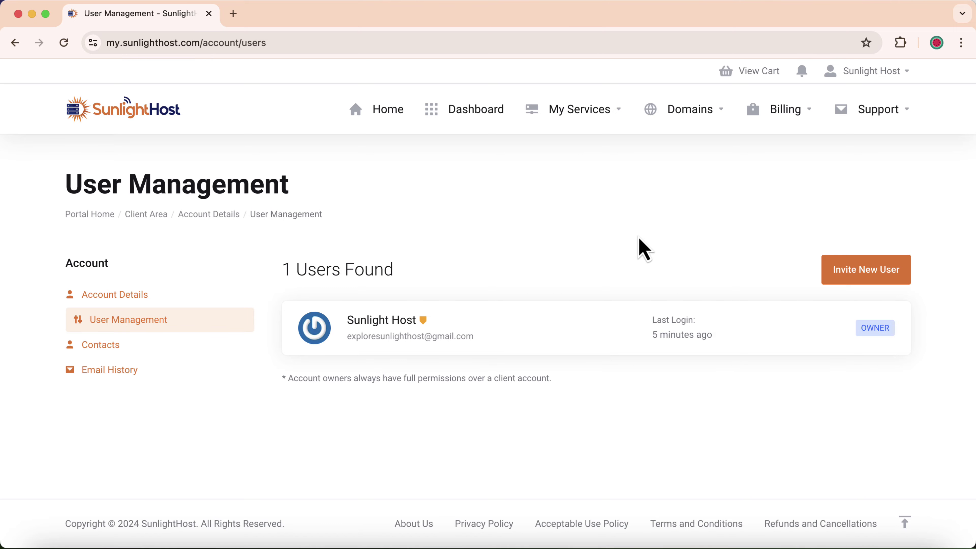
click(847, 275)
click(411, 302)
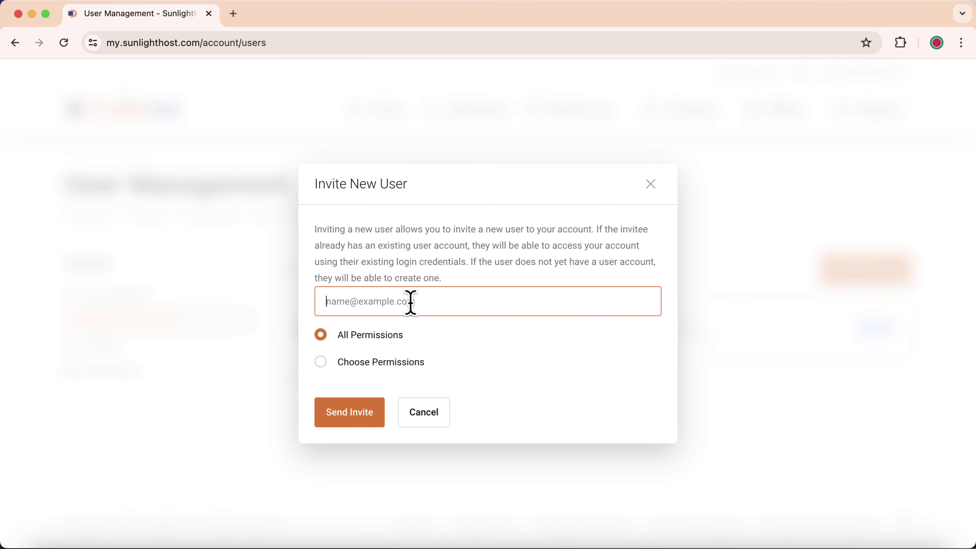
click(374, 362)
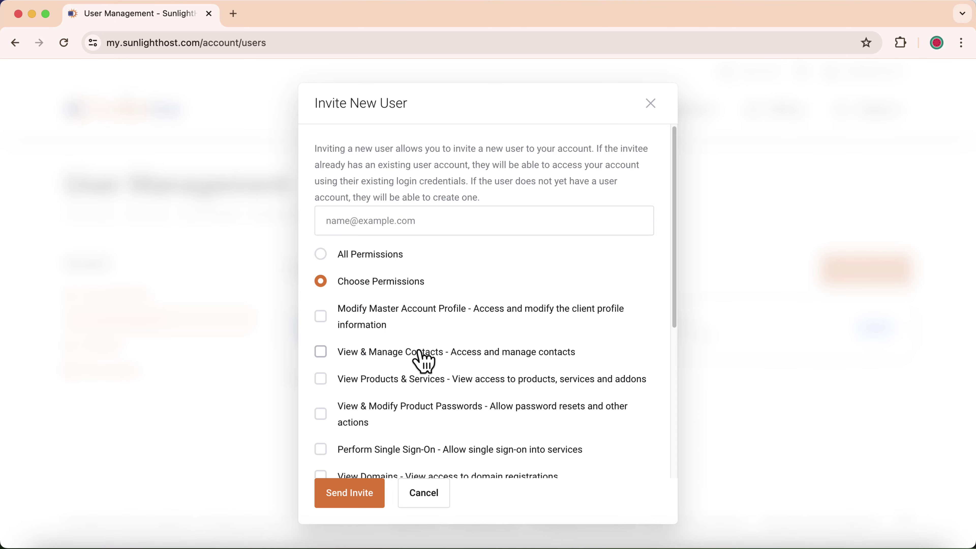
Step: Review the individual permissions offered for the invited user and close the invitation without sending it
scroll(419, 338, down, 5)
scroll(401, 300, up, 5)
scroll(395, 308, down, 2)
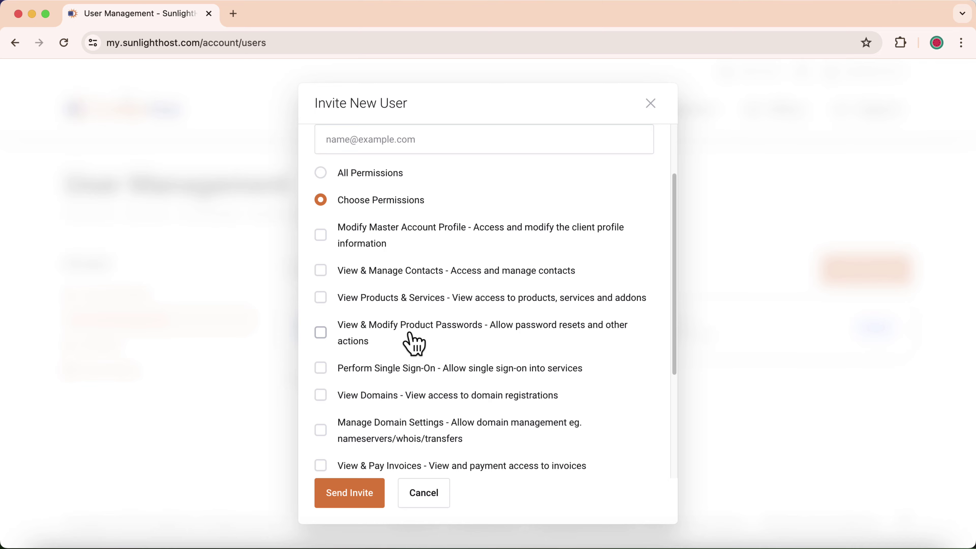
scroll(415, 343, down, 2)
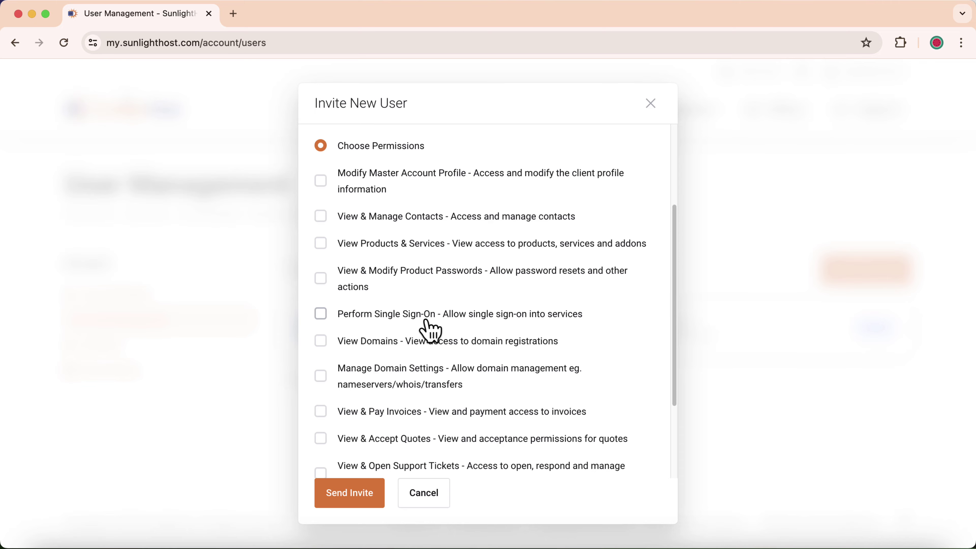
scroll(428, 323, down, 4)
scroll(463, 400, up, 10)
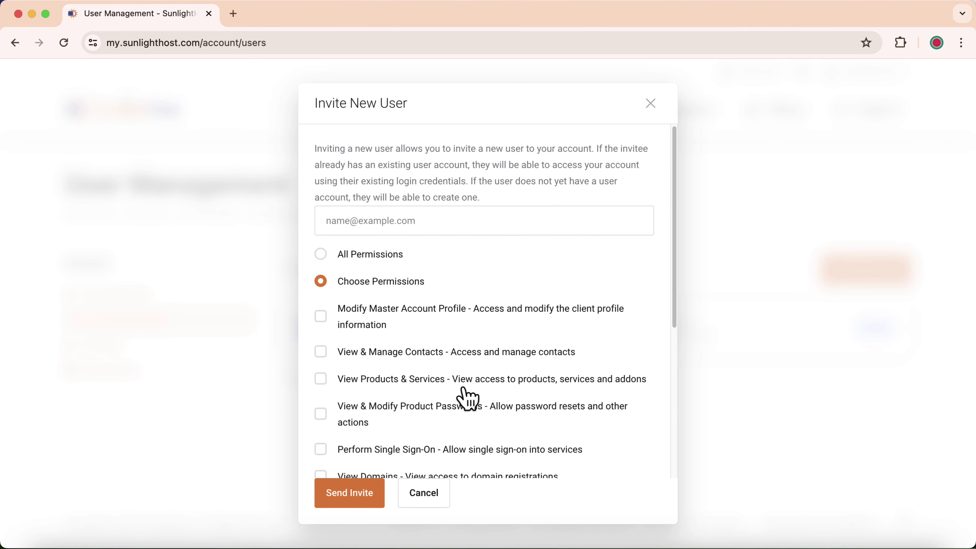
click(650, 103)
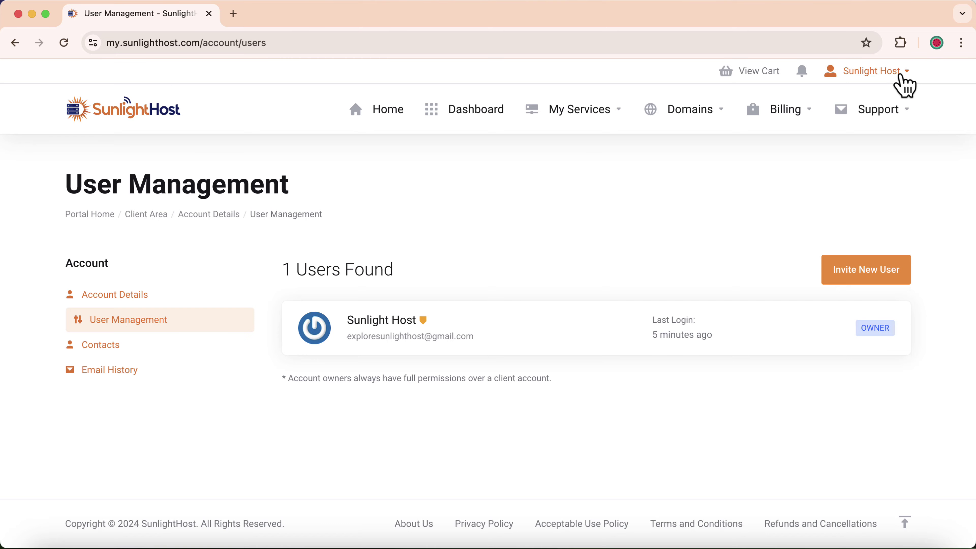
Step: Open the account's Contacts page and look through the Add New Contact choice and the contact details form
click(884, 71)
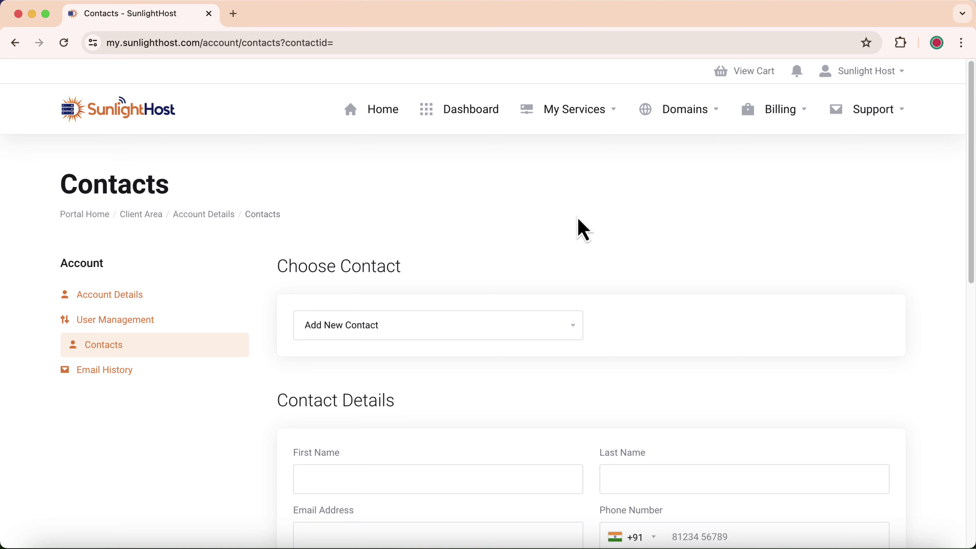
scroll(569, 255, down, 4)
click(386, 198)
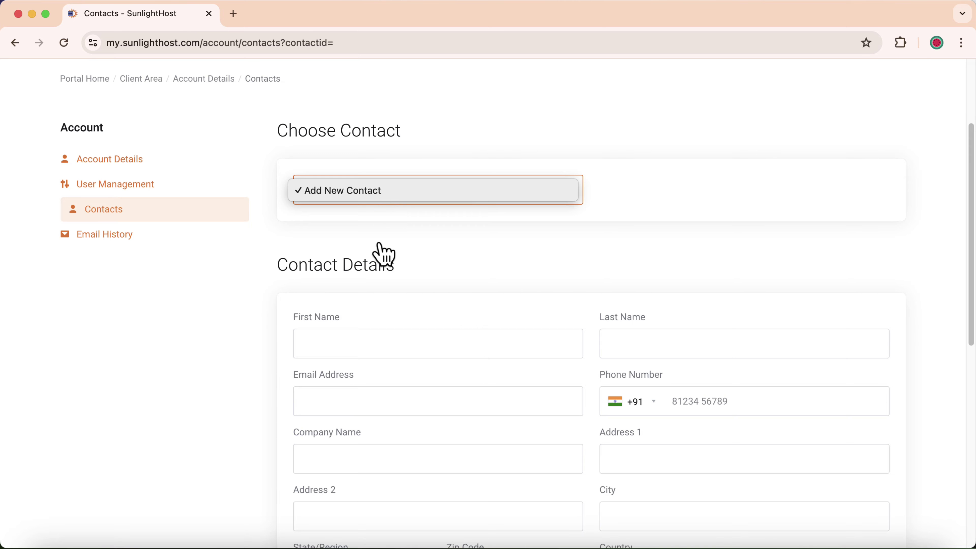
click(382, 262)
scroll(402, 283, down, 5)
scroll(484, 269, up, 8)
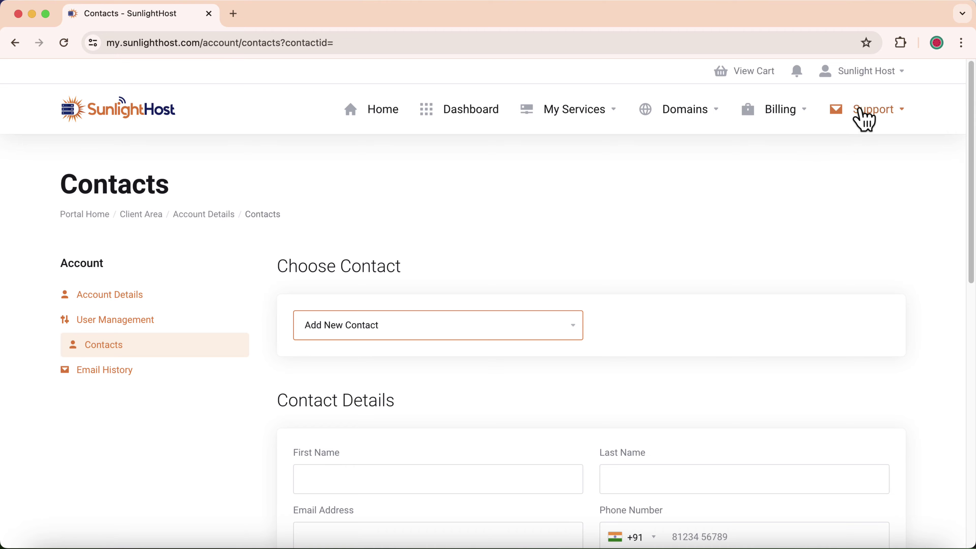
Step: Open the account's email history to view the messages sent to it
click(867, 74)
click(826, 258)
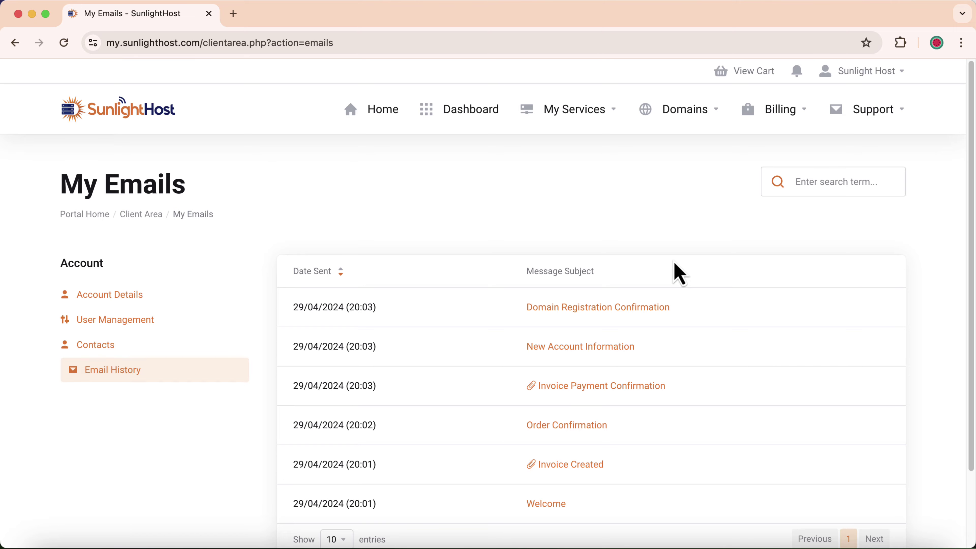
Step: Look through the messages in the email history and open the profile's Switch Account page
scroll(453, 296, down, 2)
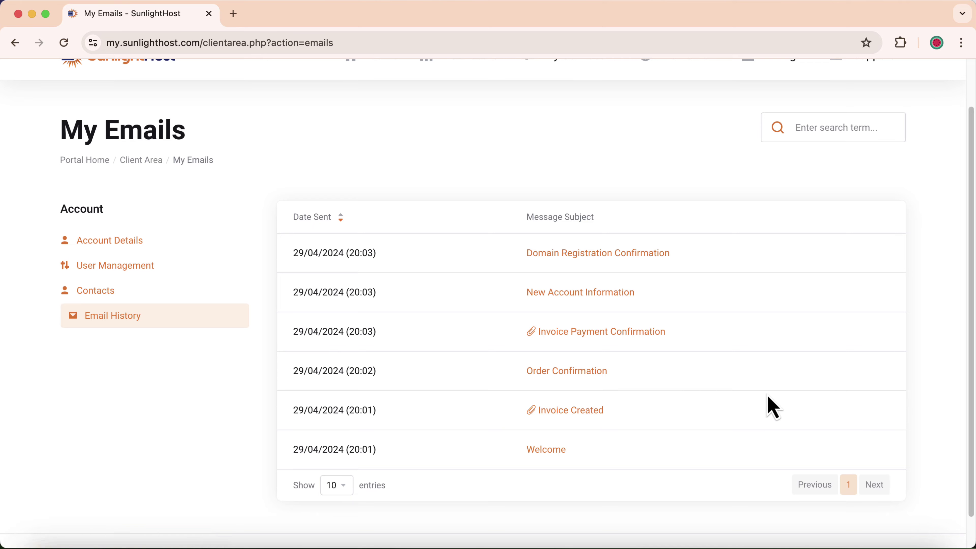
scroll(767, 406, up, 2)
click(872, 75)
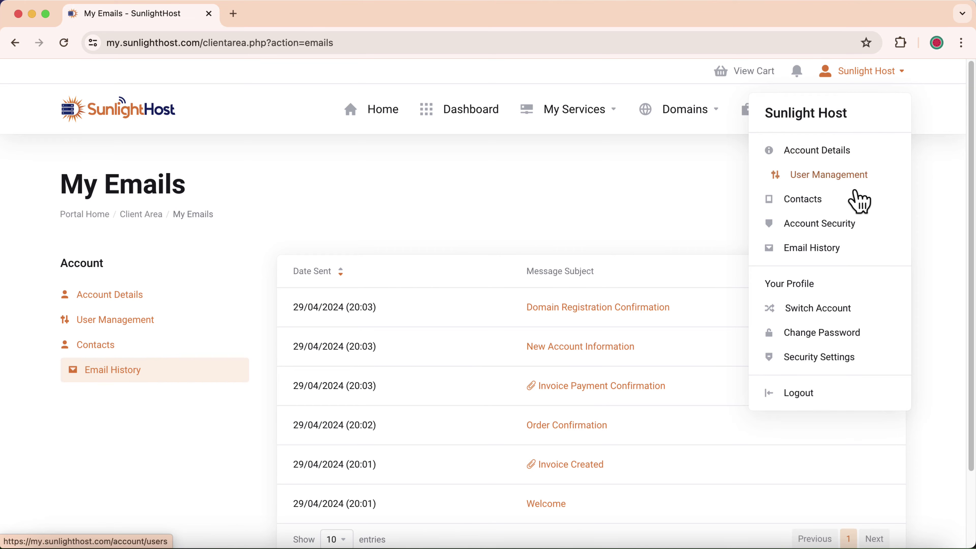
click(812, 312)
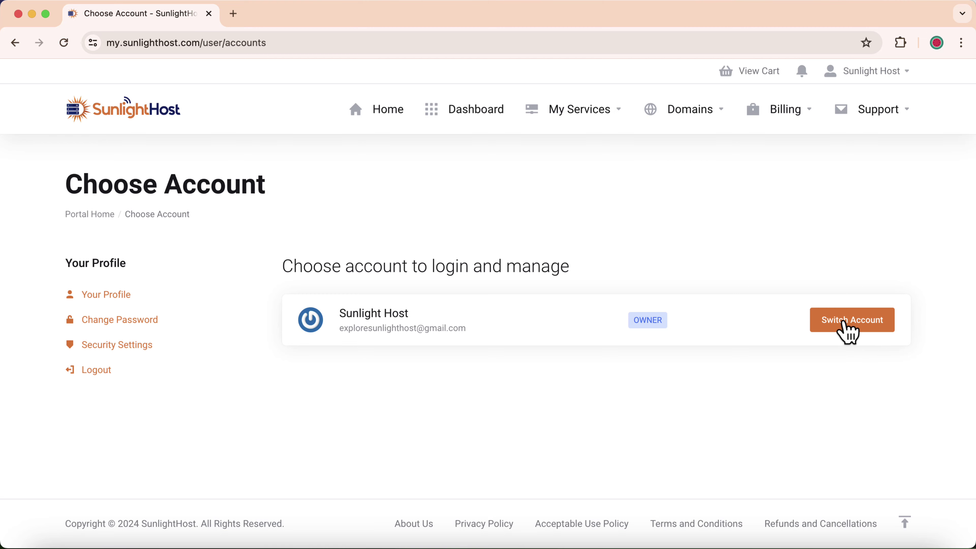
Step: View the Change Password form and the profile's Security Settings without changing anything
click(895, 74)
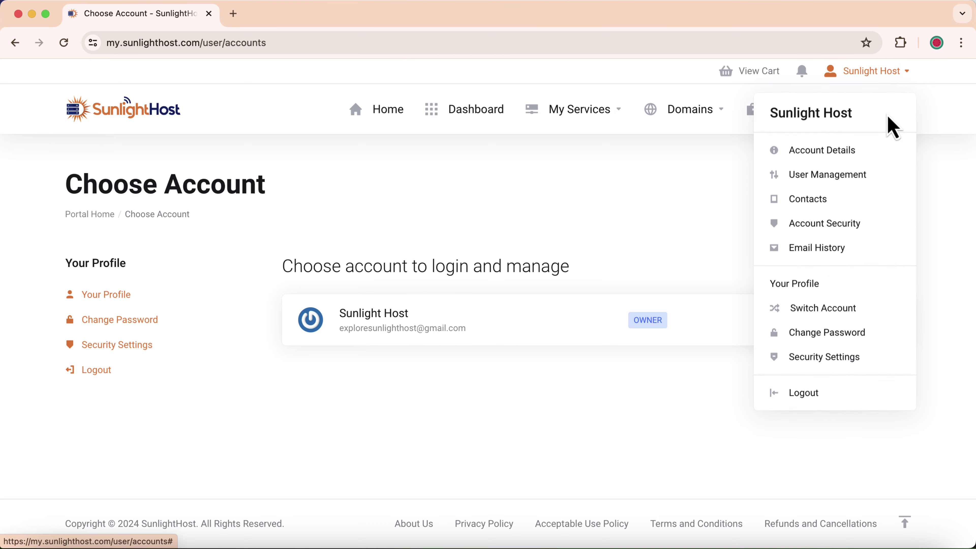
click(825, 338)
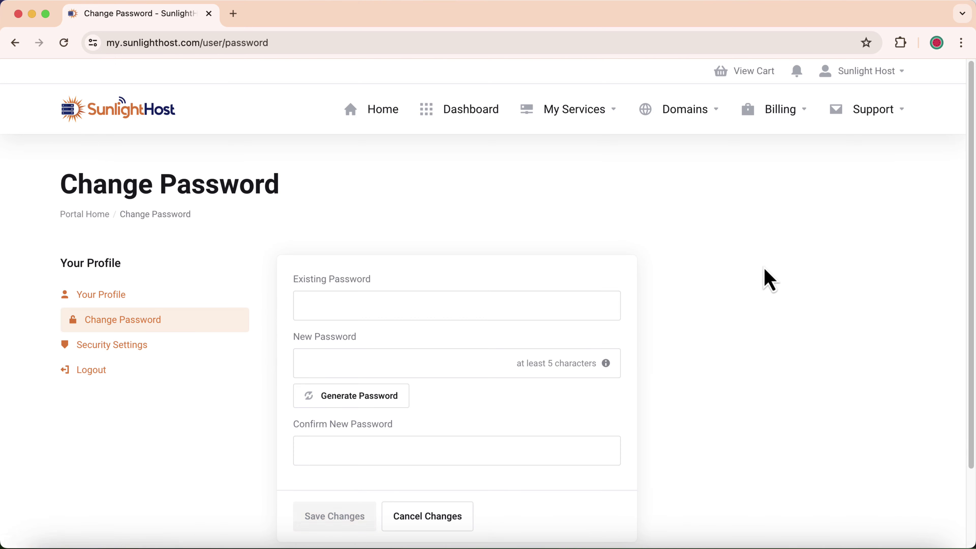
scroll(768, 280, down, 3)
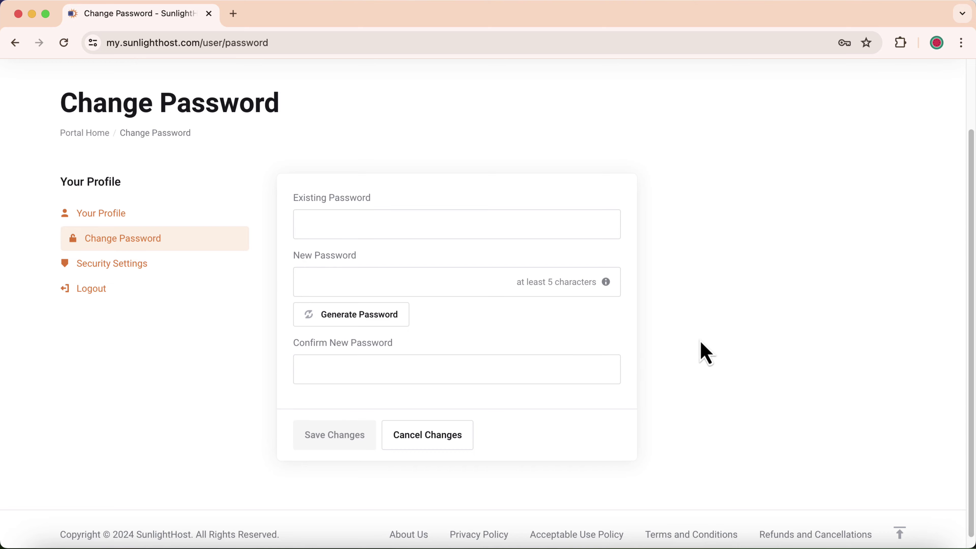
scroll(703, 350, up, 3)
click(891, 73)
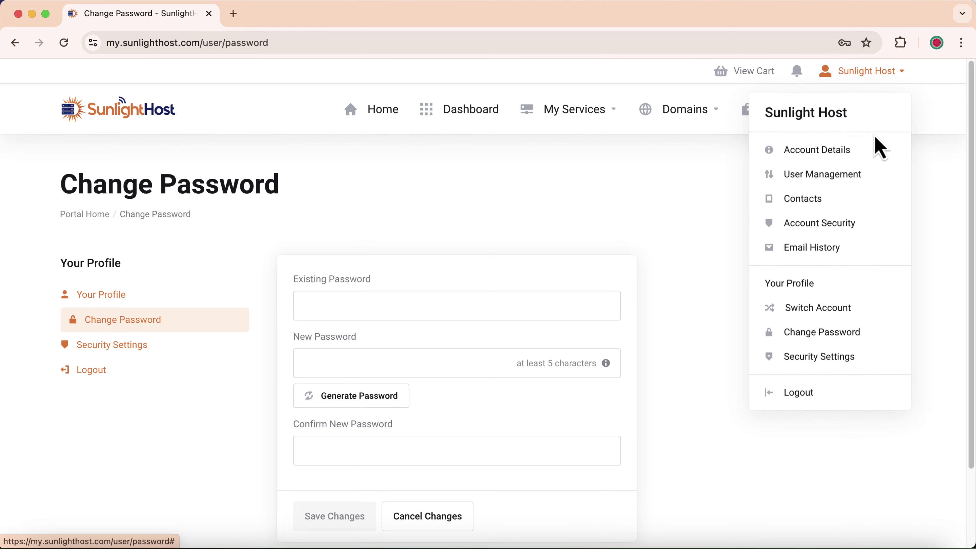
click(815, 367)
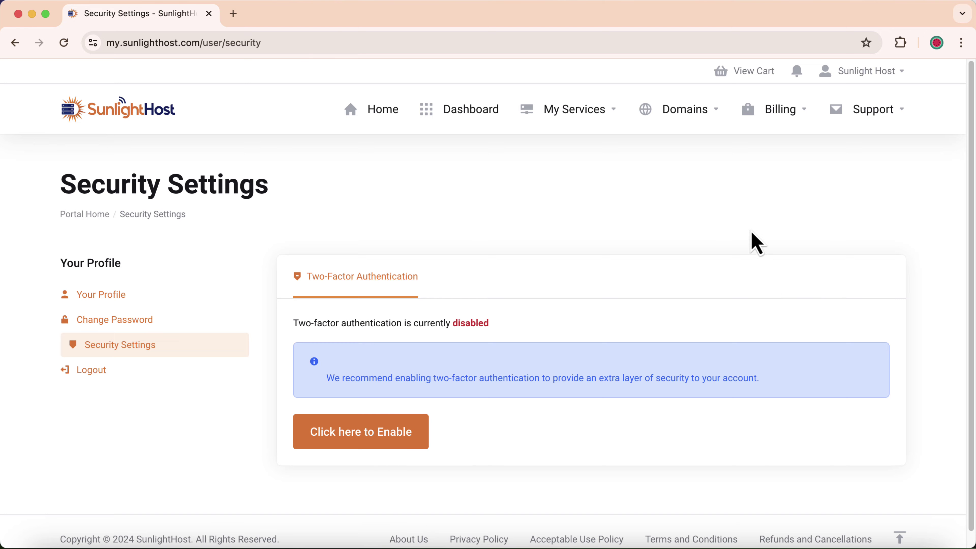
Step: Open exploresunlighthost.com from My Domains and review its registration, payment and SSL details on the overview page
click(682, 114)
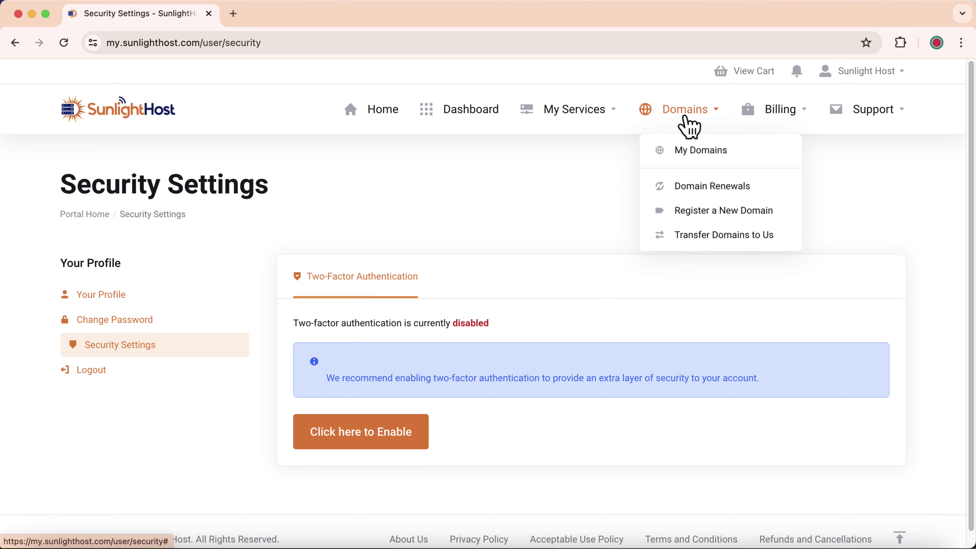
click(706, 162)
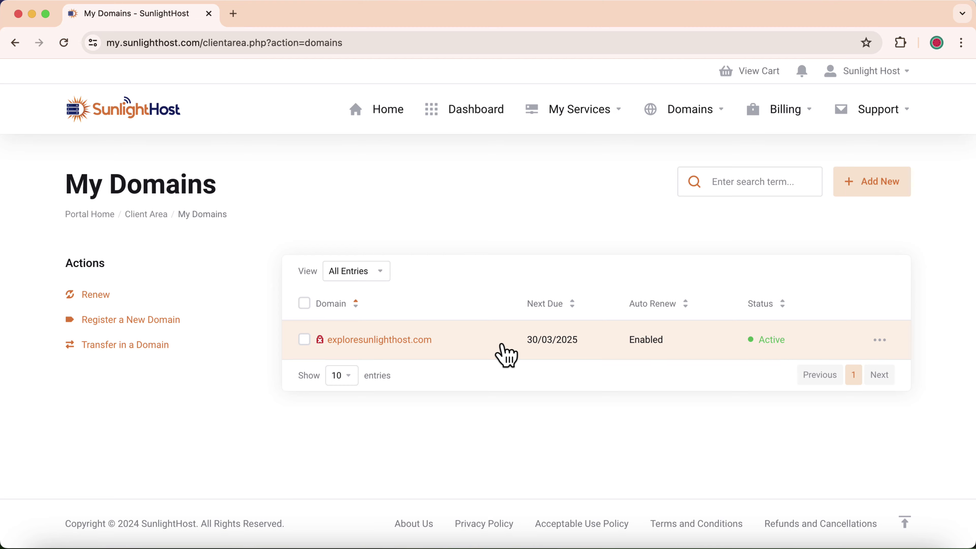
click(487, 352)
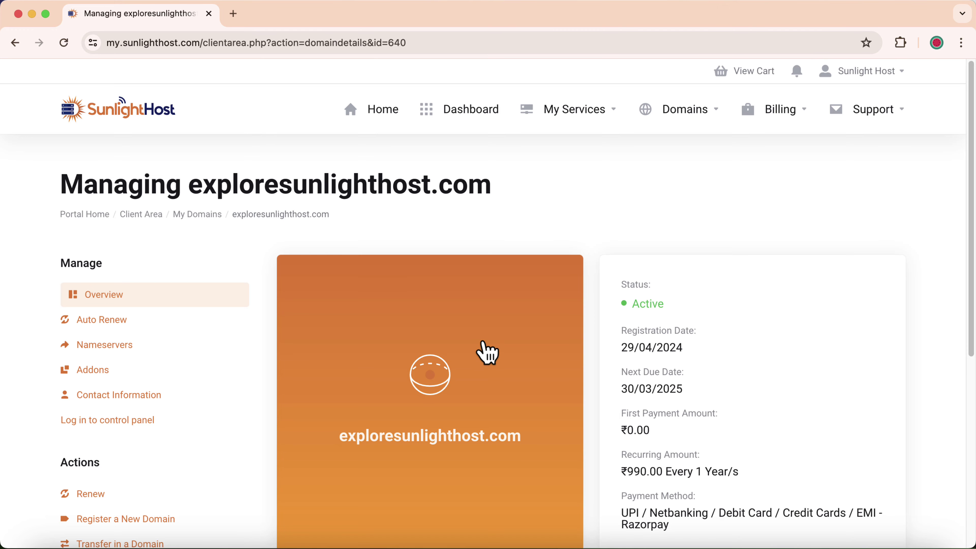
scroll(487, 352, down, 5)
scroll(487, 352, up, 4)
scroll(487, 352, down, 3)
scroll(486, 352, down, 3)
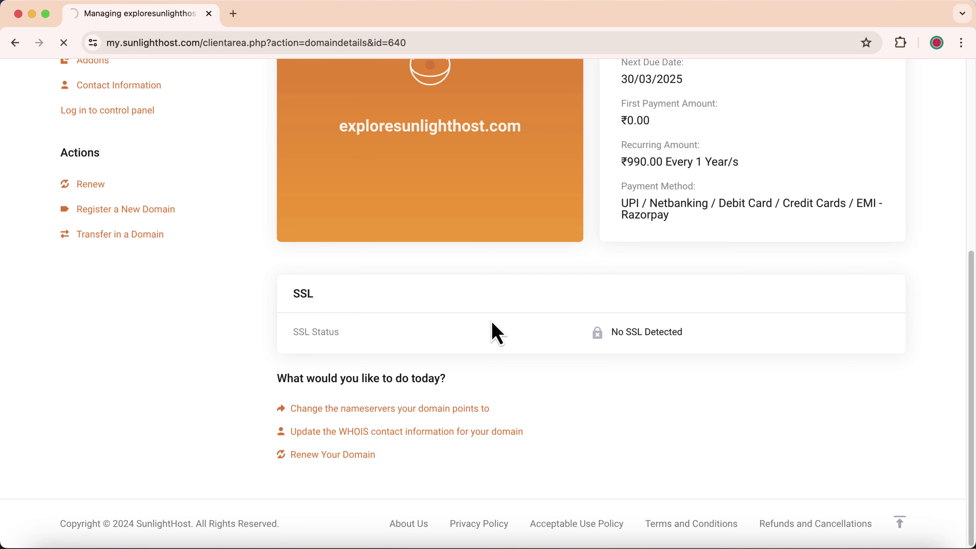
Step: Review the domain's WHOIS contact information through the Registrant and Billing sections, and return to the domain overview
scroll(496, 334, down, 12)
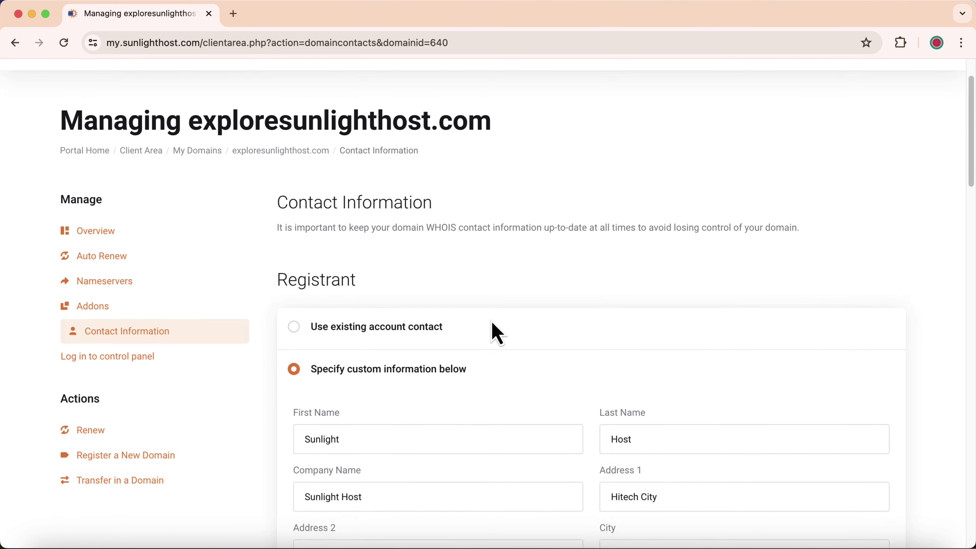
scroll(510, 315, down, 13)
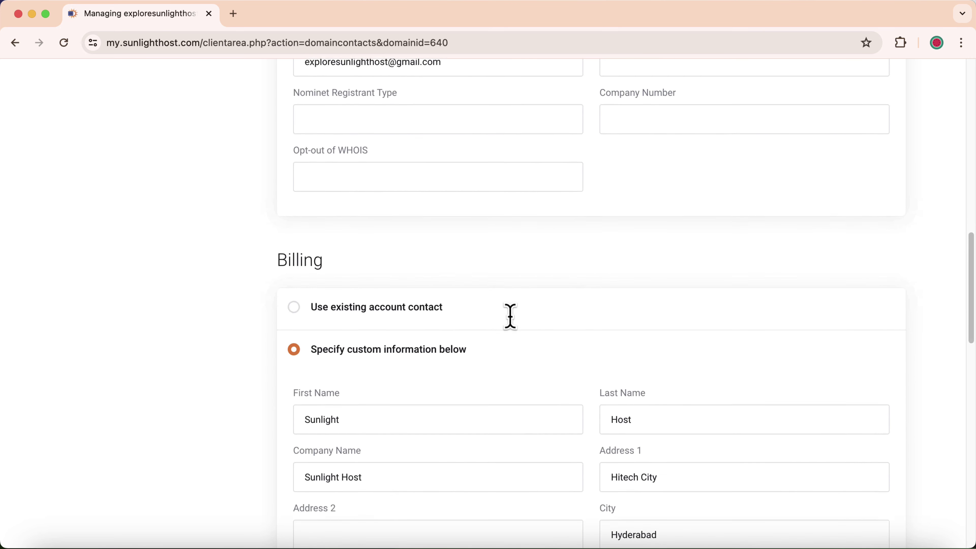
click(14, 44)
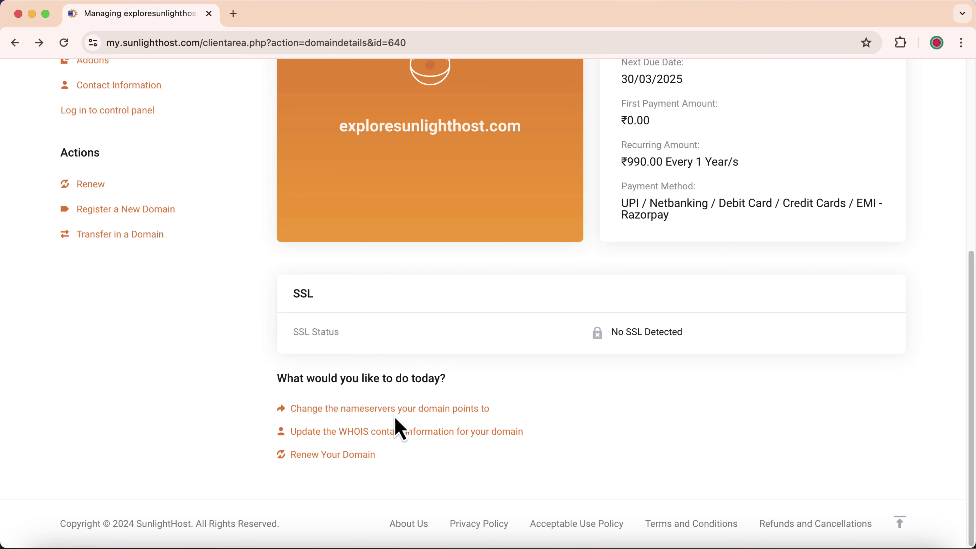
Step: Open the domain's nameserver settings and compare the default and custom nameserver options, leaving custom selected without submitting it
click(389, 408)
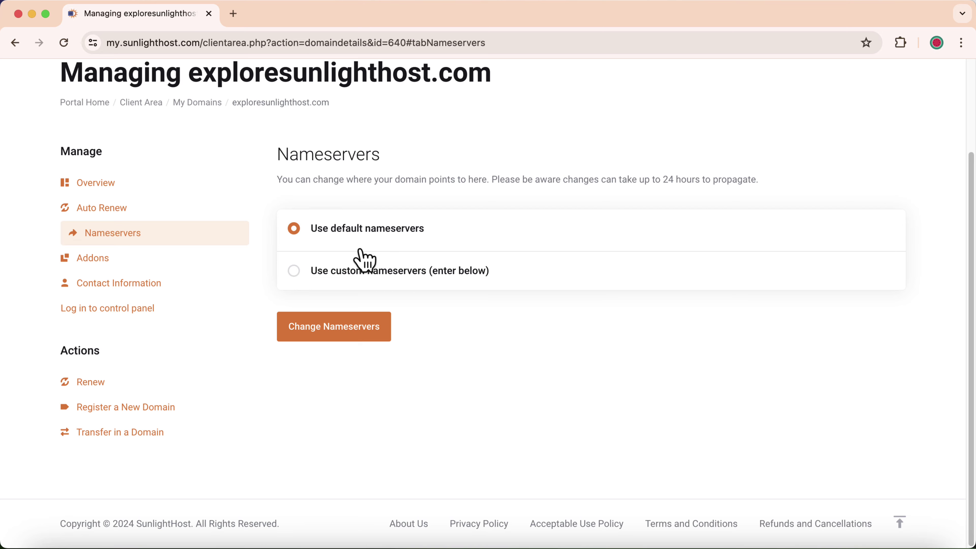
click(351, 283)
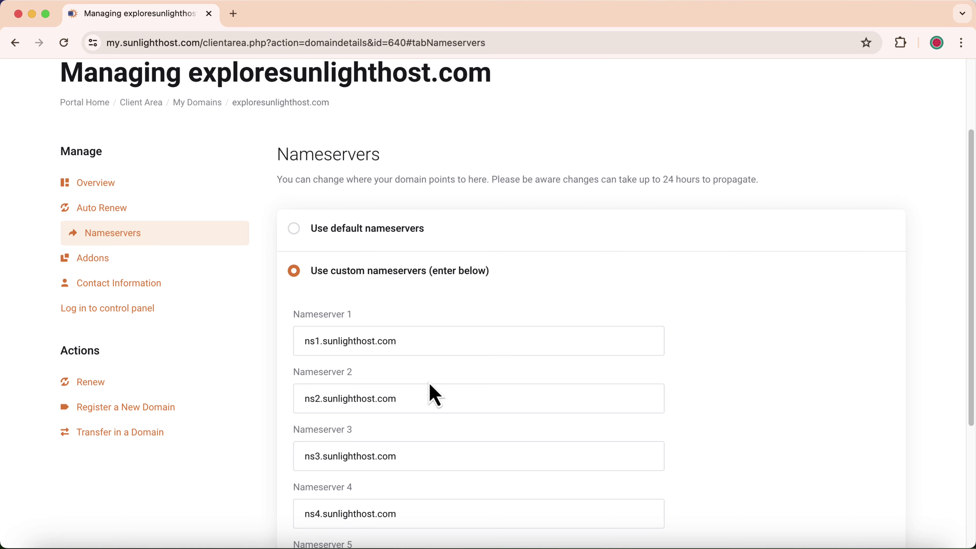
click(363, 229)
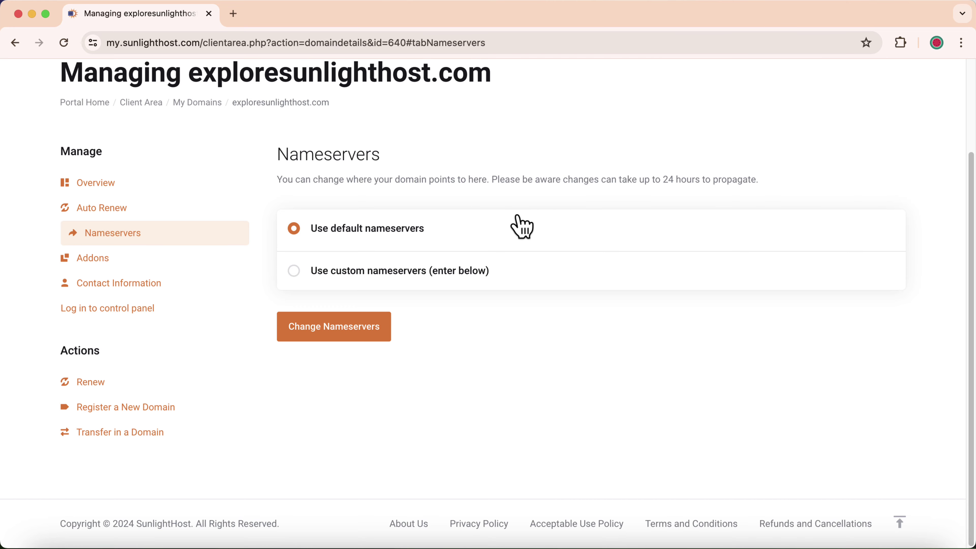
click(436, 270)
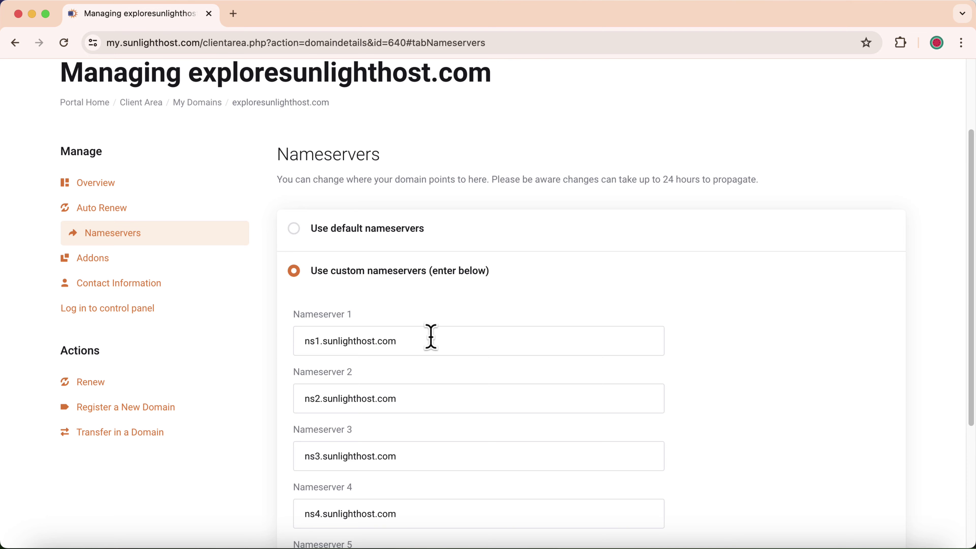
scroll(431, 346, down, 5)
scroll(742, 351, up, 7)
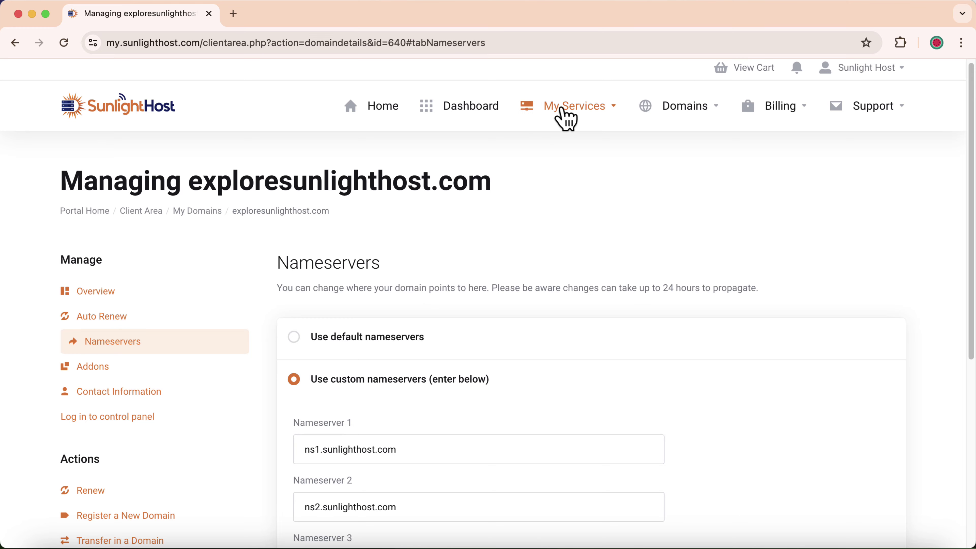
Step: Open the Web Hosting store page and review the Basic, Startup and Unlimited hosting plans
click(562, 111)
click(584, 207)
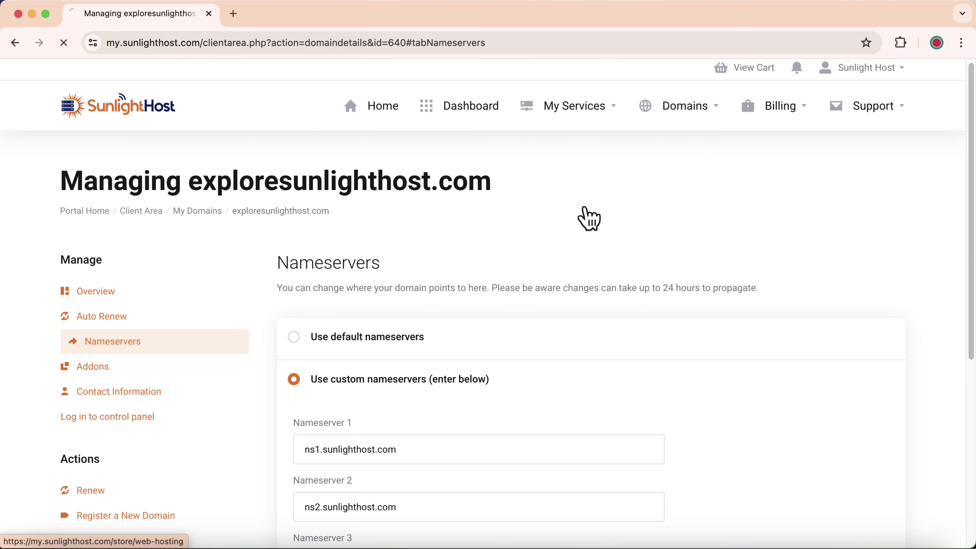
scroll(580, 231, down, 8)
scroll(589, 327, up, 1)
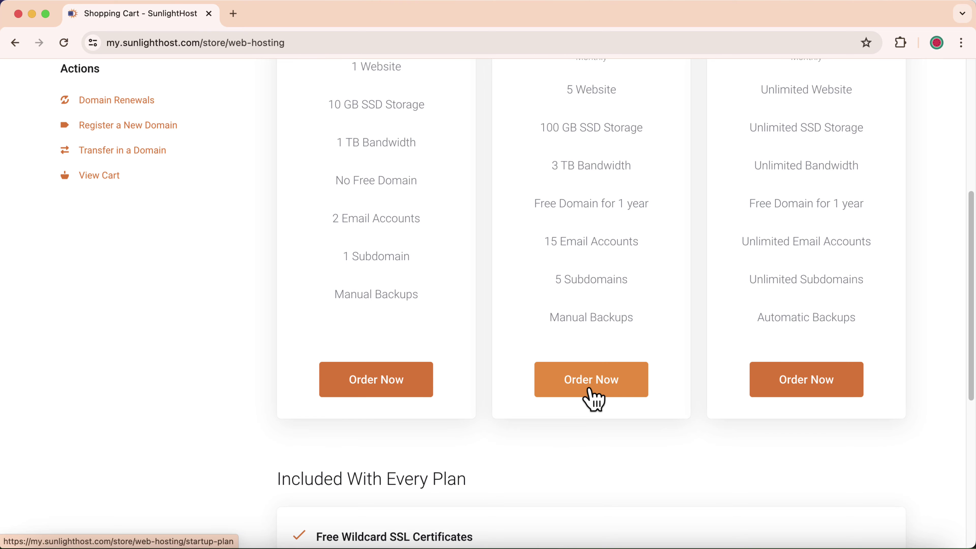
scroll(605, 241, up, 8)
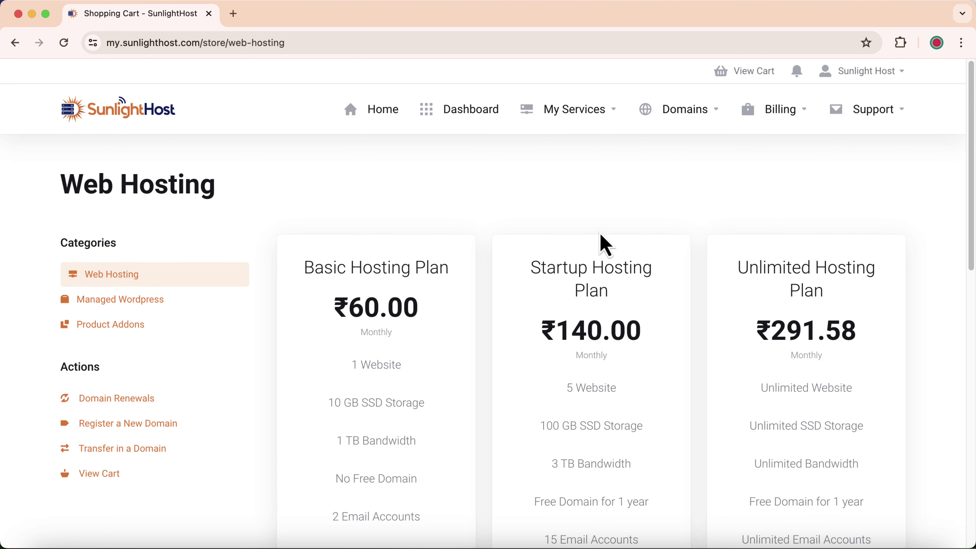
Step: Look over the domain and account options and reopen the My Domains list
click(669, 113)
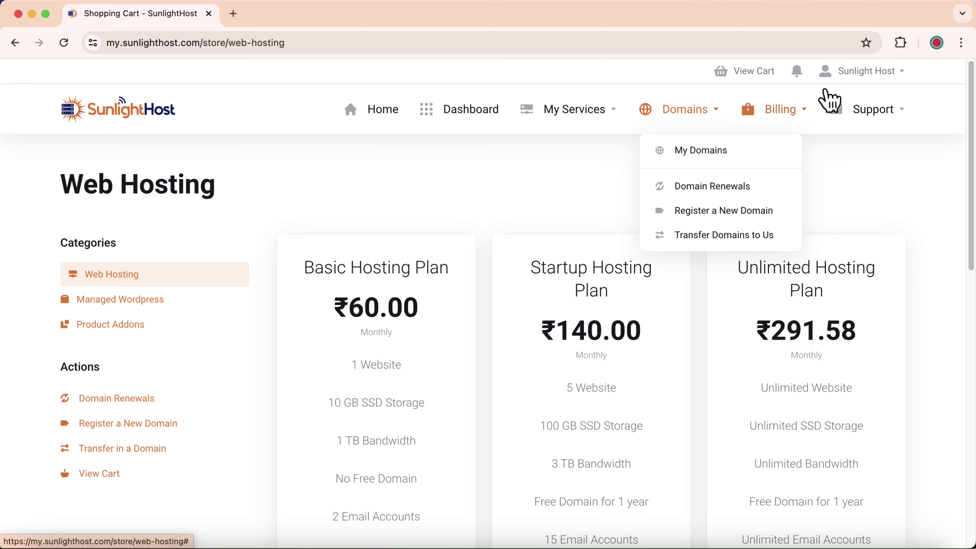
click(849, 78)
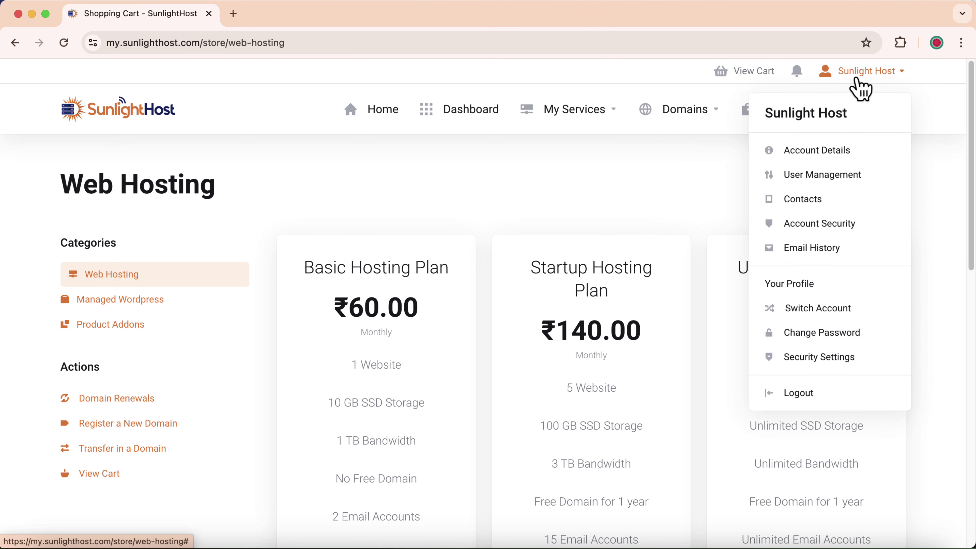
click(695, 114)
click(693, 153)
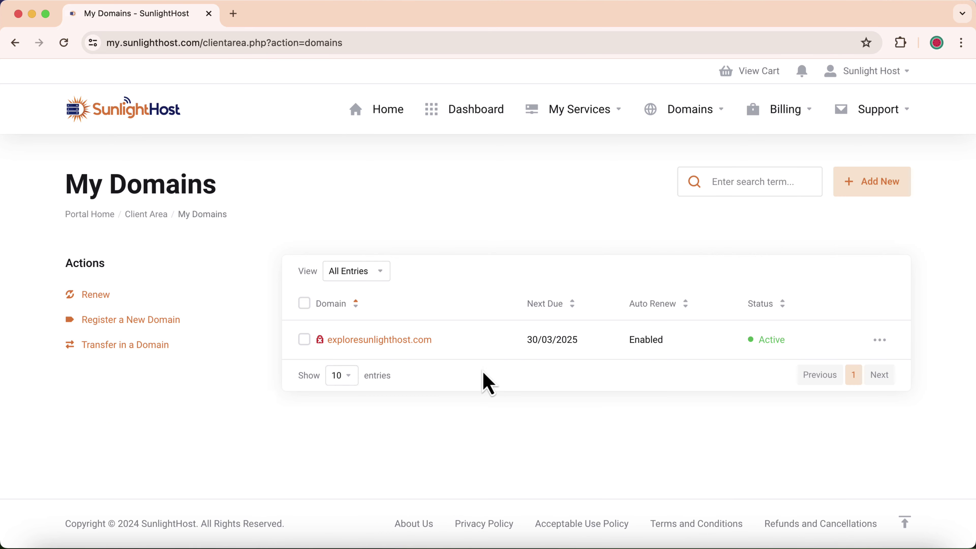